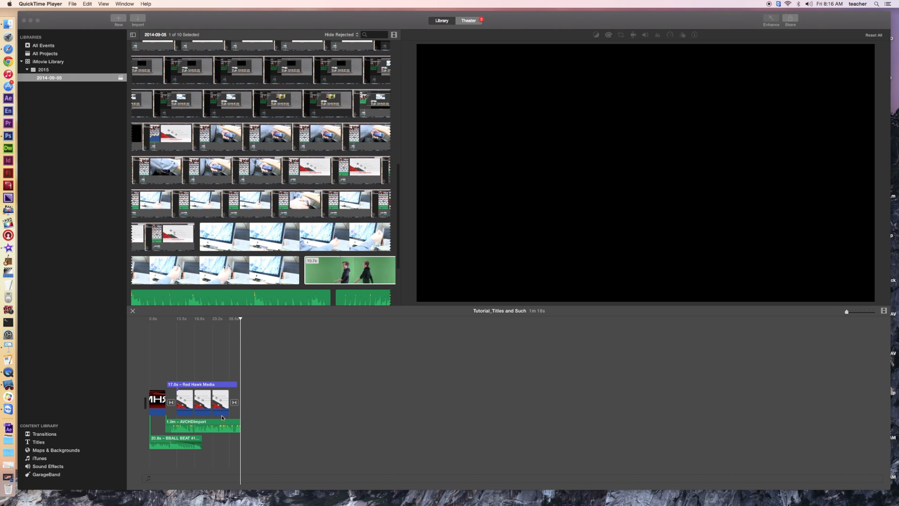
- Overlay the 10.7 s green-screen clip on the RHM intro clip at the beginning of the timeline
{"action": "left_click", "coordinate": [158, 319]}
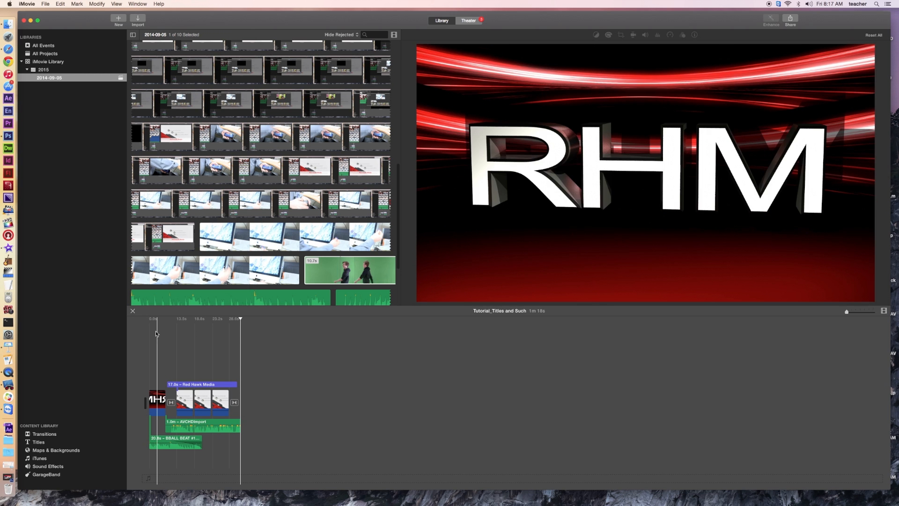
{"action": "left_click", "coordinate": [157, 323]}
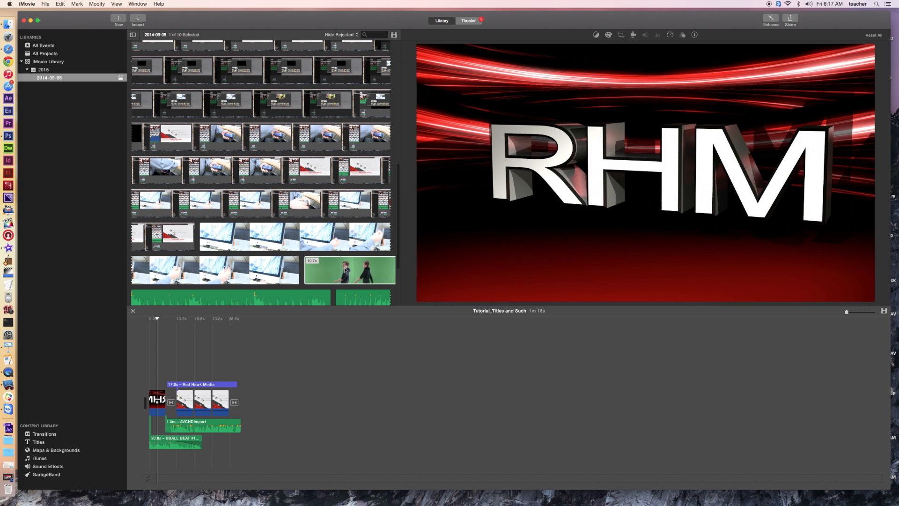
{"action": "left_click", "coordinate": [345, 270]}
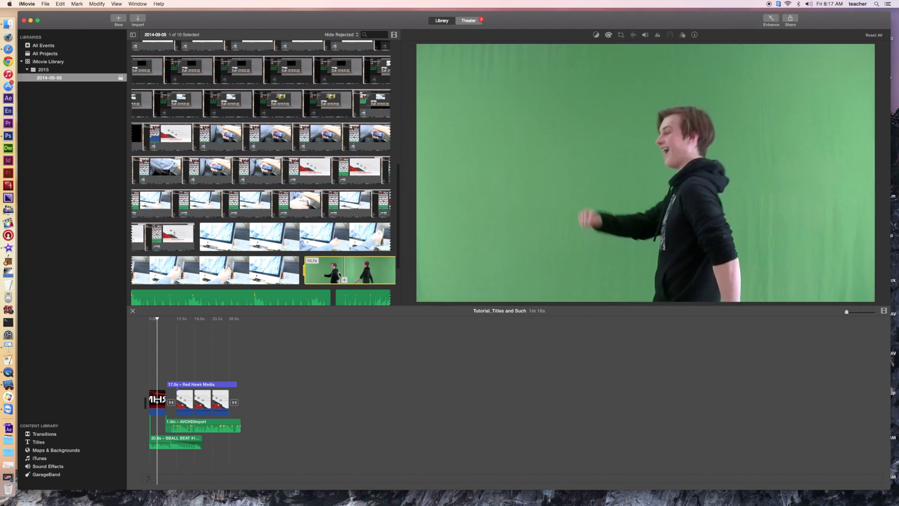
{"action": "left_click", "coordinate": [360, 270]}
{"action": "left_click_drag", "start_coordinate": [359, 269], "coordinate": [154, 375]}
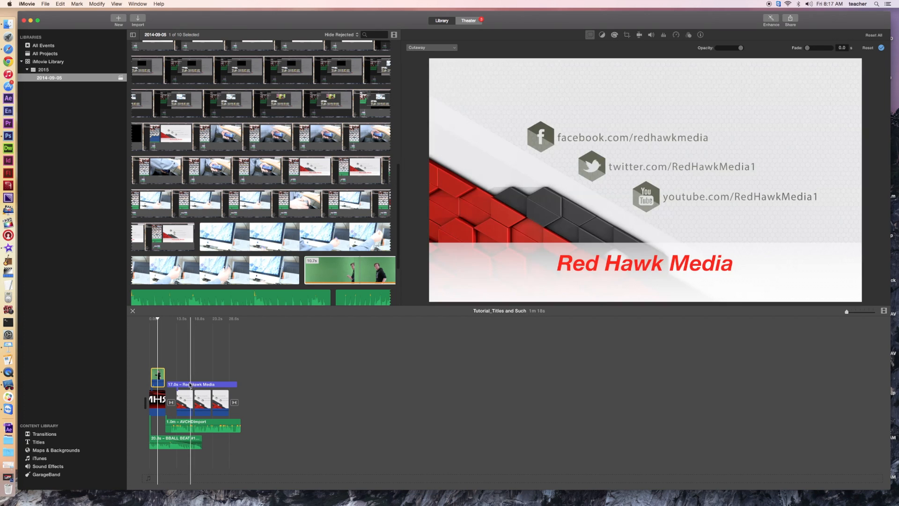
- Trim the start of the Red Hawk Media title so that it lasts 15.6 s
{"action": "left_click_drag", "start_coordinate": [157, 376], "coordinate": [172, 377]}
{"action": "left_click", "coordinate": [179, 384]}
{"action": "mouse_move", "coordinate": [168, 384]}
{"action": "left_mouse_down"}
{"action": "mouse_move", "coordinate": [180, 384]}
{"action": "mouse_move", "coordinate": [163, 375]}
{"action": "mouse_move", "coordinate": [170, 378]}
{"action": "left_mouse_up"}
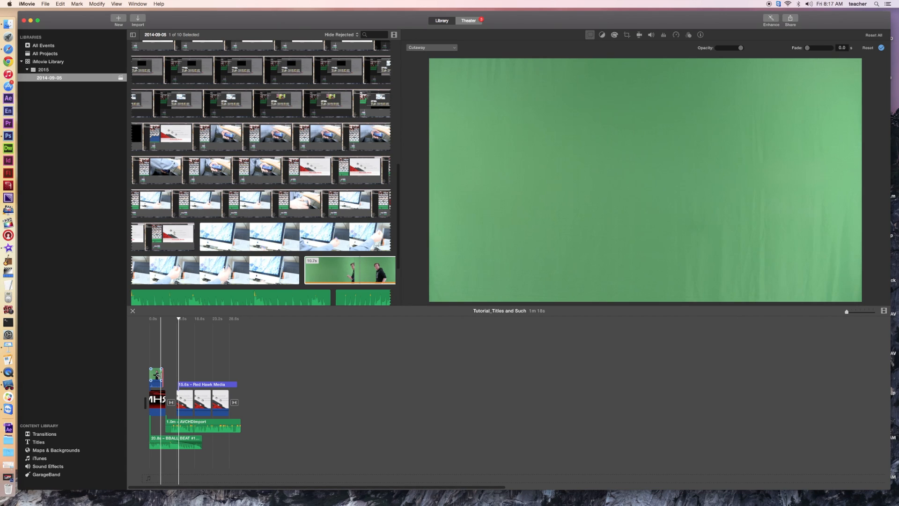
- Try to adjust the green-screen overlay above the intro clip, and delete it from the timeline
{"action": "left_click_drag", "start_coordinate": [150, 375], "coordinate": [182, 377]}
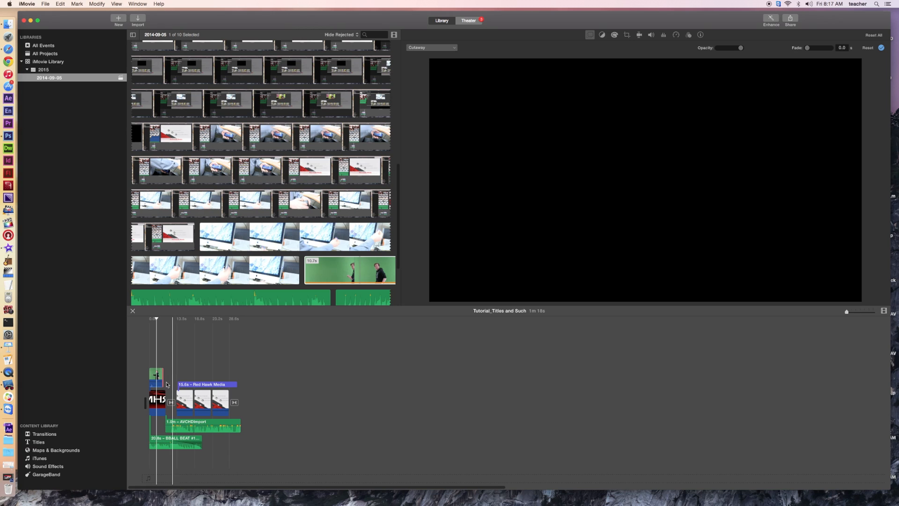
{"action": "left_click", "coordinate": [157, 401]}
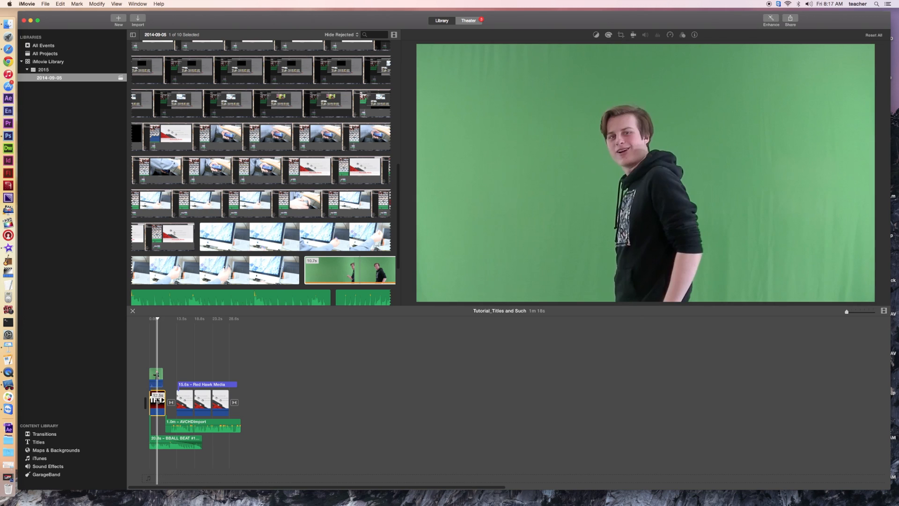
{"action": "left_click", "coordinate": [156, 375]}
{"action": "key", "text": "Delete"}
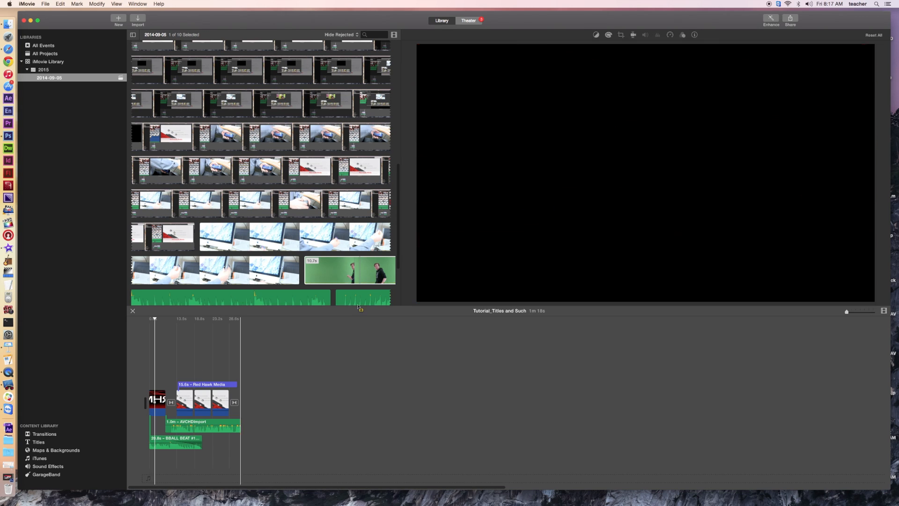
- Place the whole 10.7 s green-screen clip from the event above the RHM intro clip
{"action": "left_click", "coordinate": [336, 270]}
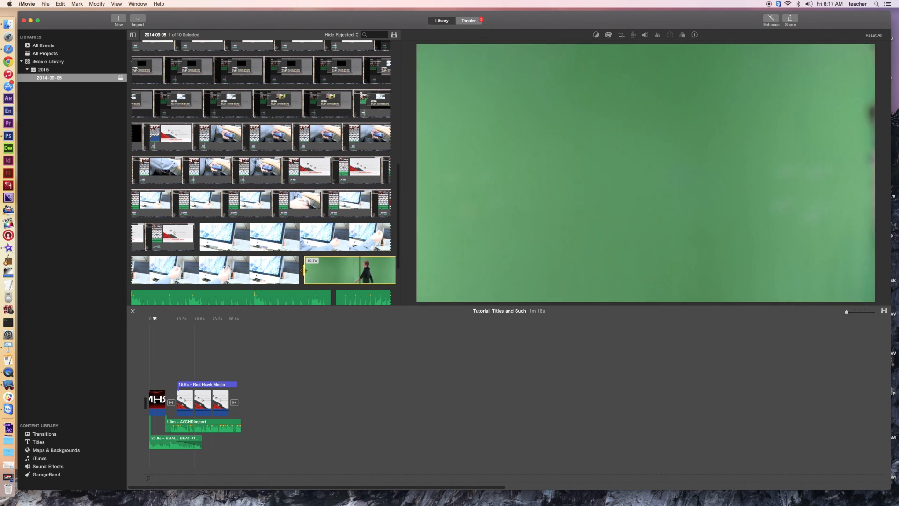
{"action": "left_click_drag", "start_coordinate": [306, 272], "coordinate": [155, 360]}
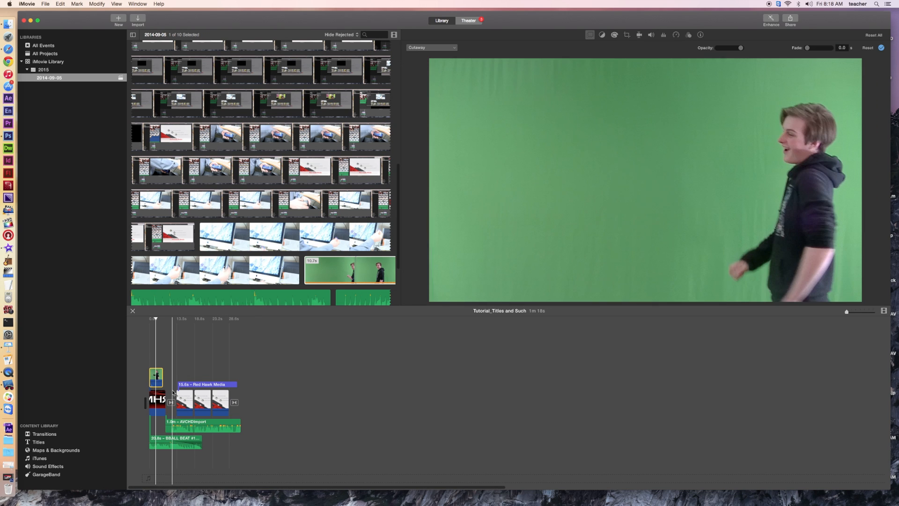
- Shorten the RHM intro clip to a duration of 10.7 s
{"action": "left_click_drag", "start_coordinate": [167, 397], "coordinate": [156, 396]}
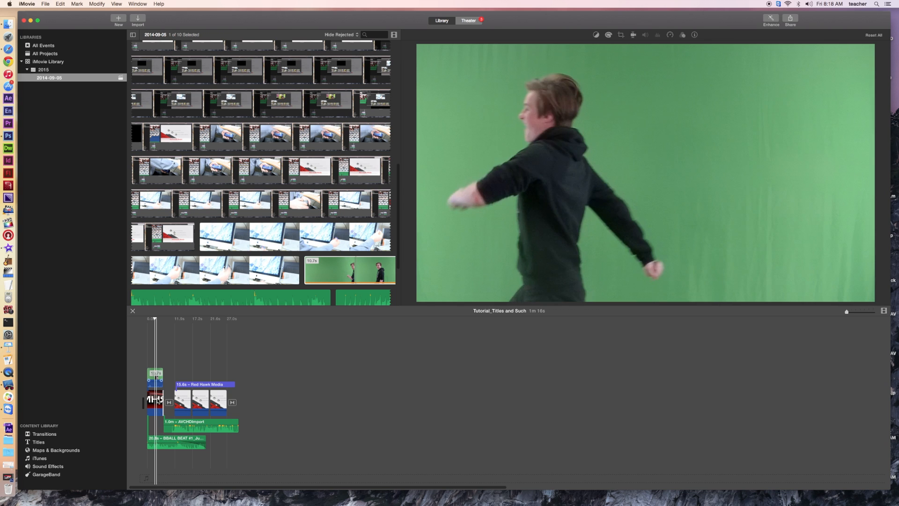
{"action": "left_click", "coordinate": [157, 399]}
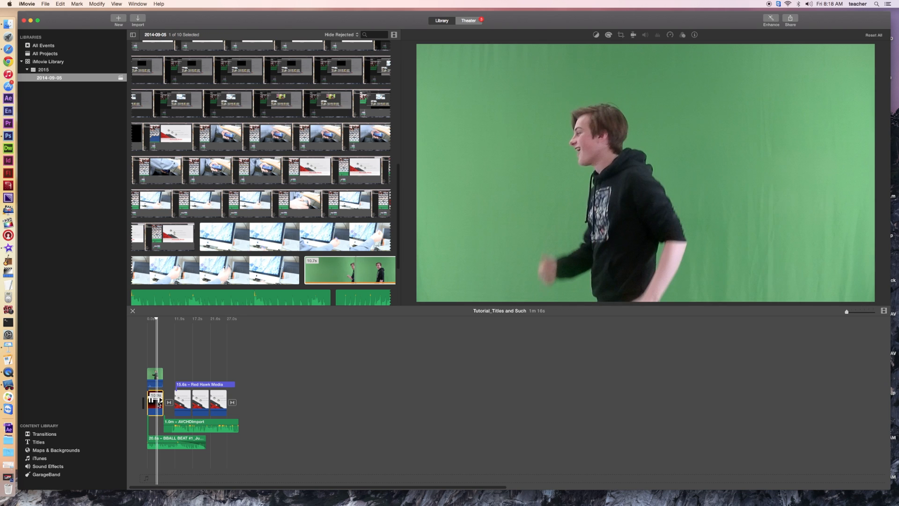
{"action": "left_click", "coordinate": [694, 36]}
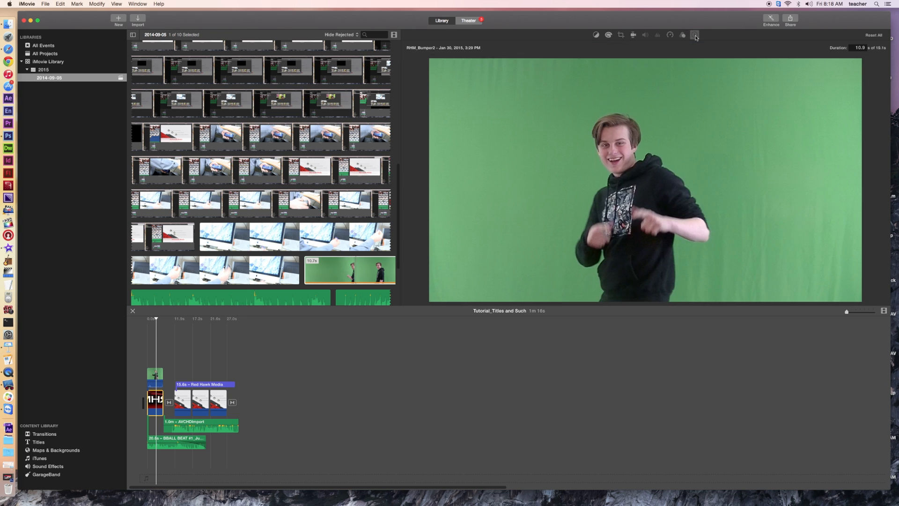
{"action": "left_click", "coordinate": [864, 48]}
{"action": "type", "text": "10.7"}
{"action": "key", "text": "Return"}
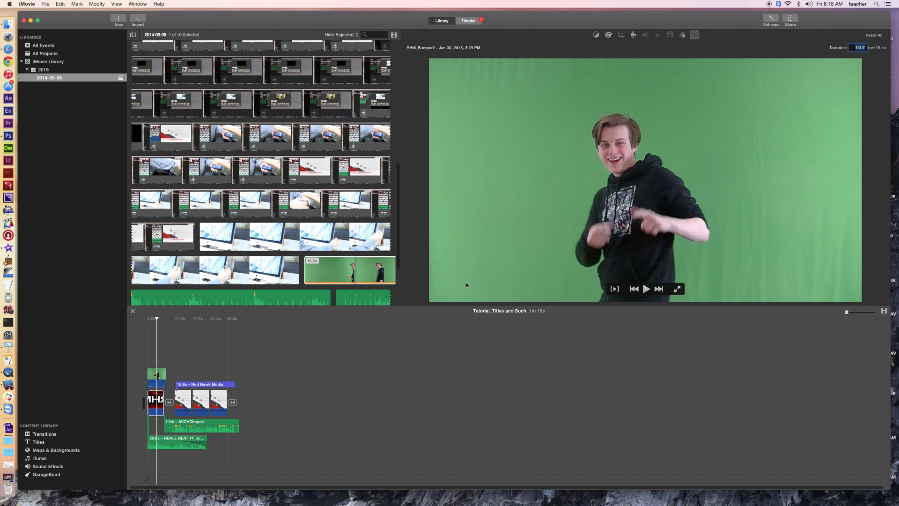
- Check the duration of the green-screen overlay clip in its clip information
{"action": "left_click", "coordinate": [151, 375]}
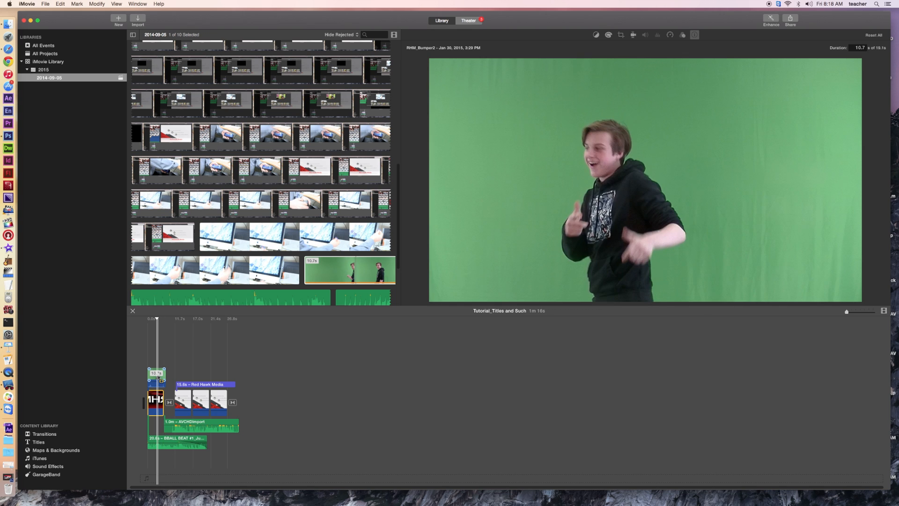
{"action": "left_click", "coordinate": [159, 377]}
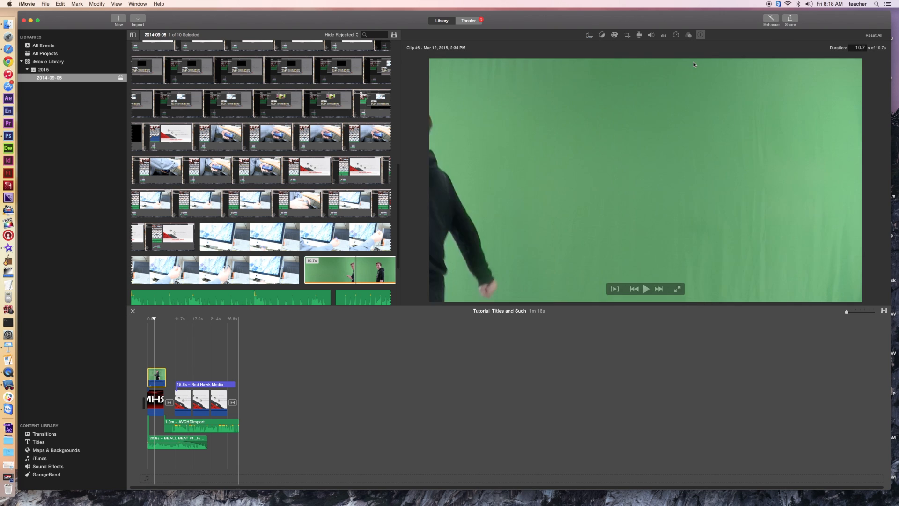
{"action": "left_click", "coordinate": [700, 35]}
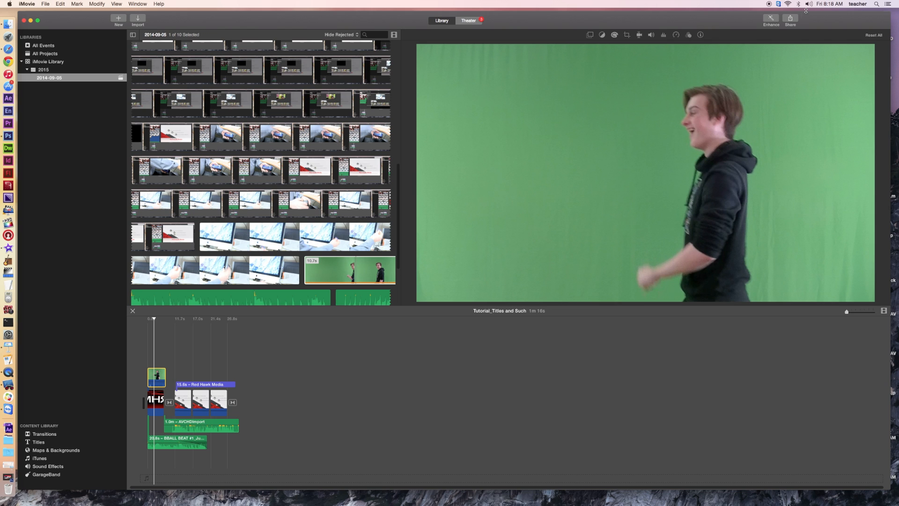
- Change the overlay mode of the green-screen clip from Cutaway to Green/Blue Screen
{"action": "left_click", "coordinate": [590, 35]}
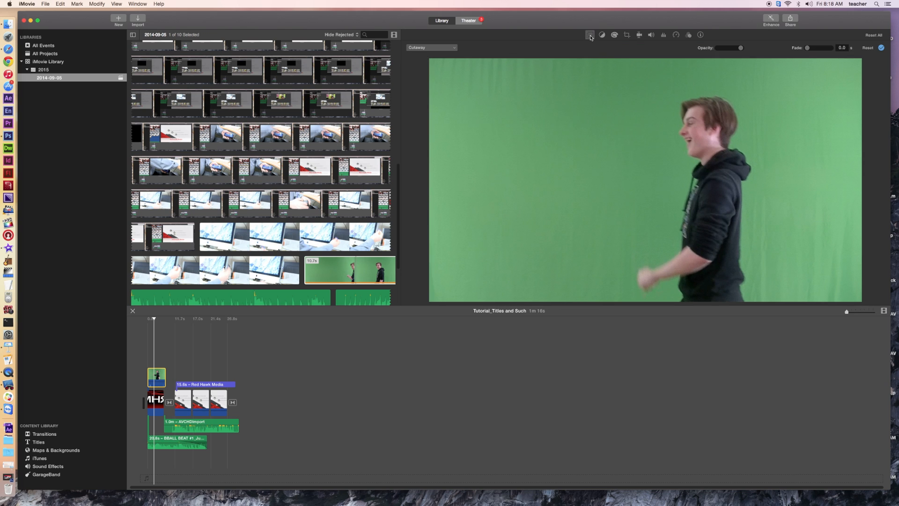
{"action": "left_click_drag", "start_coordinate": [582, 18], "coordinate": [586, 15]}
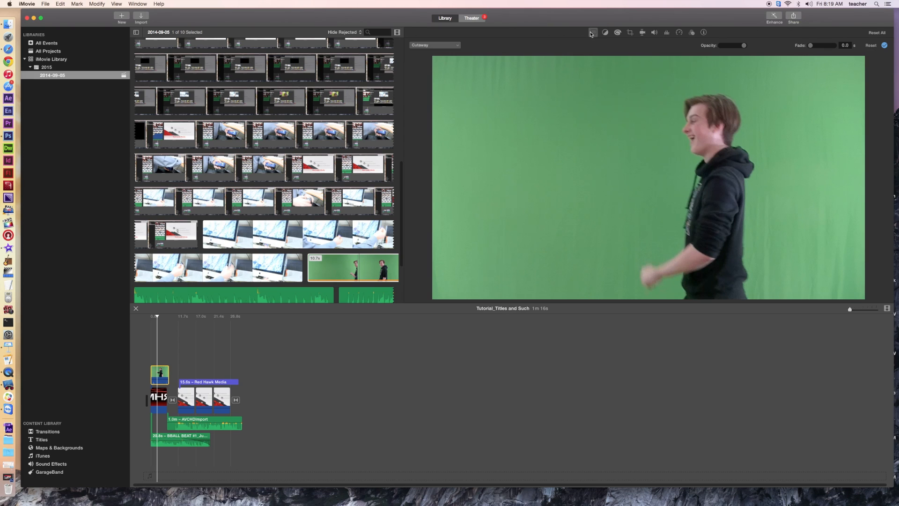
{"action": "left_click", "coordinate": [455, 48]}
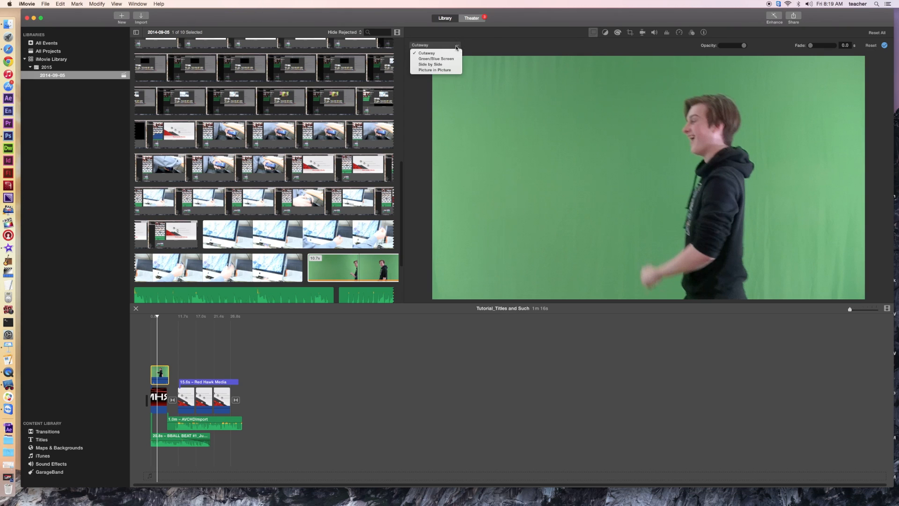
{"action": "left_click", "coordinate": [428, 60]}
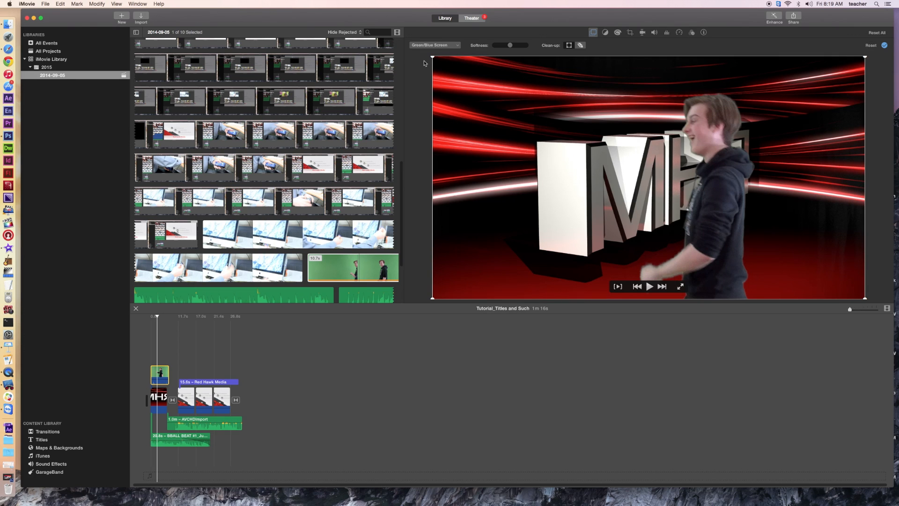
- Go to a frame with the person in mid-shot and erase leftover background around the arms with the clean-up eraser
{"action": "left_click", "coordinate": [157, 316]}
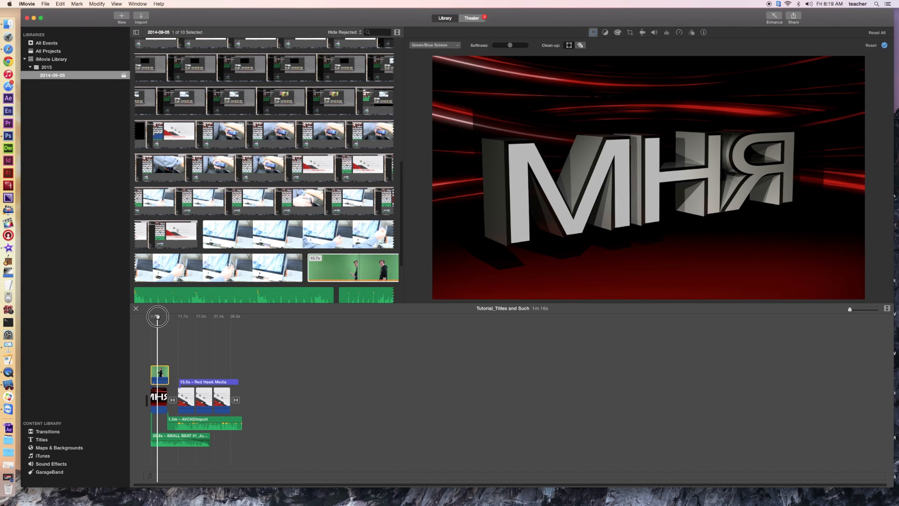
{"action": "left_click", "coordinate": [160, 317]}
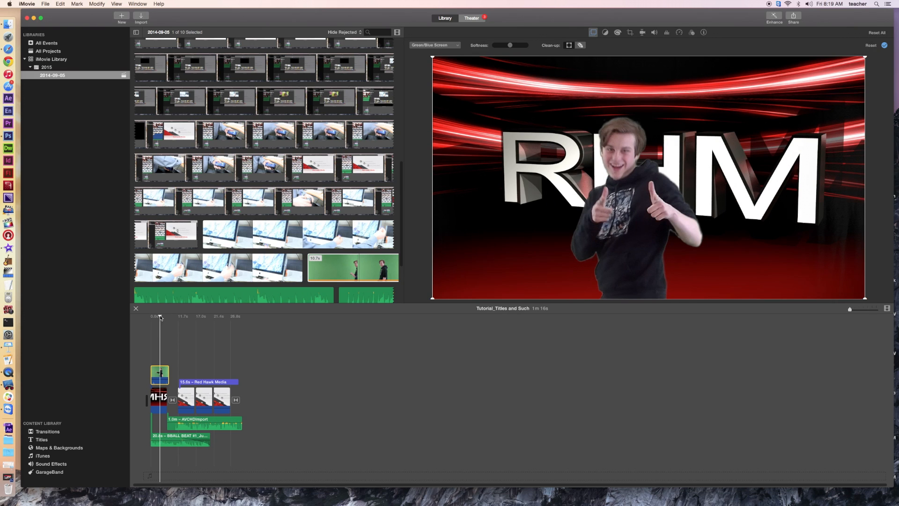
{"action": "mouse_move", "coordinate": [689, 232]}
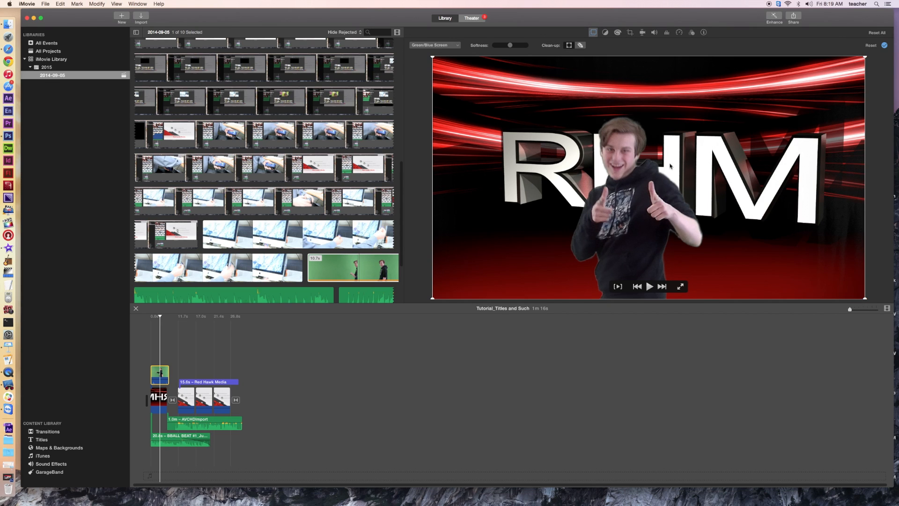
{"action": "left_click", "coordinate": [580, 46]}
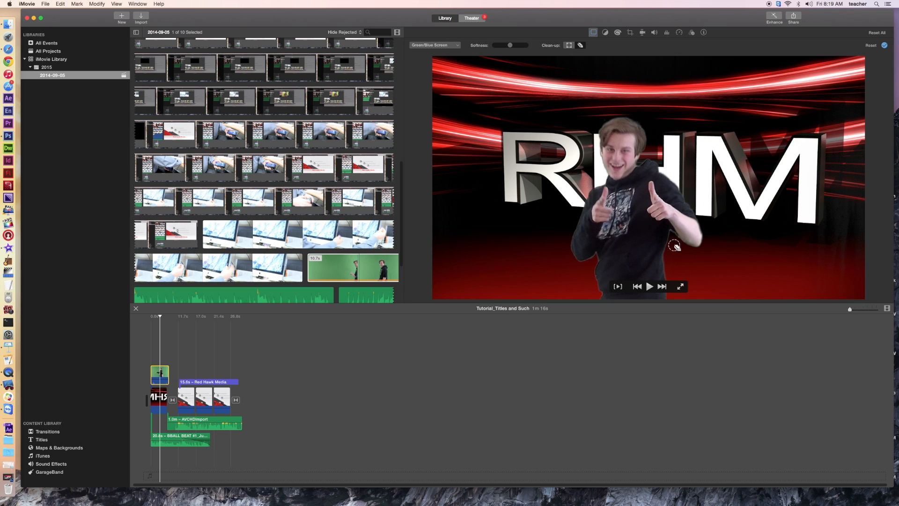
{"action": "left_click", "coordinate": [673, 241]}
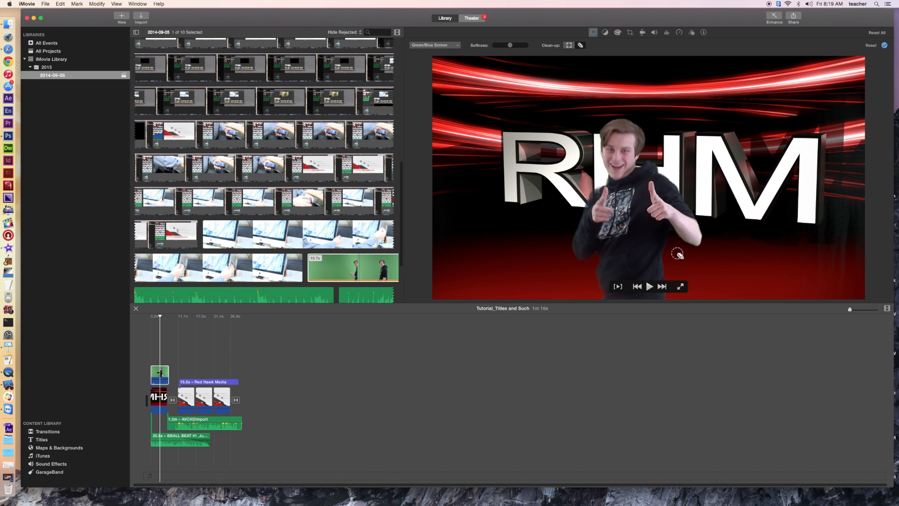
{"action": "left_click", "coordinate": [600, 195]}
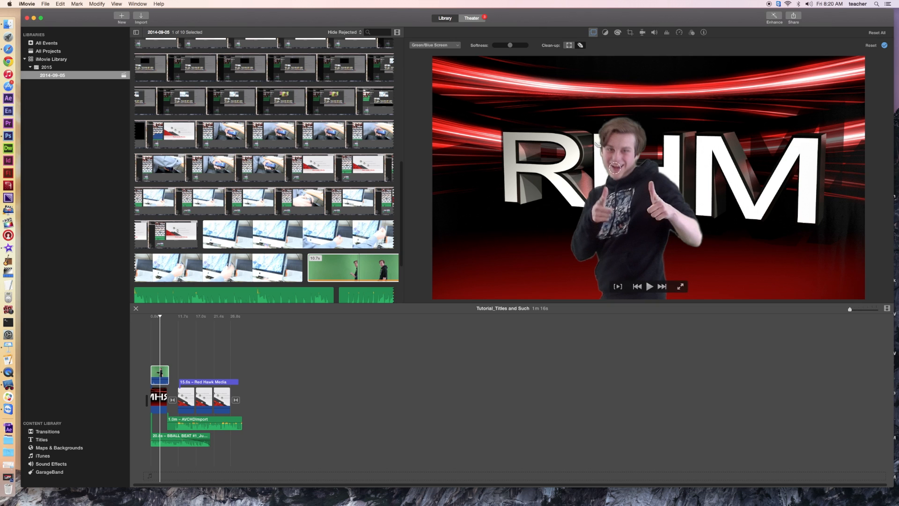
- Reduce the green-screen softness slightly and erase the leftover background beneath the person's elbow
{"action": "left_click_drag", "start_coordinate": [509, 45], "coordinate": [500, 47]}
{"action": "left_click", "coordinate": [675, 242]}
{"action": "mouse_move", "coordinate": [500, 45]}
{"action": "left_mouse_down"}
{"action": "mouse_move", "coordinate": [513, 45]}
{"action": "mouse_move", "coordinate": [482, 44]}
{"action": "mouse_move", "coordinate": [542, 50]}
{"action": "mouse_move", "coordinate": [495, 52]}
{"action": "mouse_move", "coordinate": [504, 51]}
{"action": "left_mouse_up"}
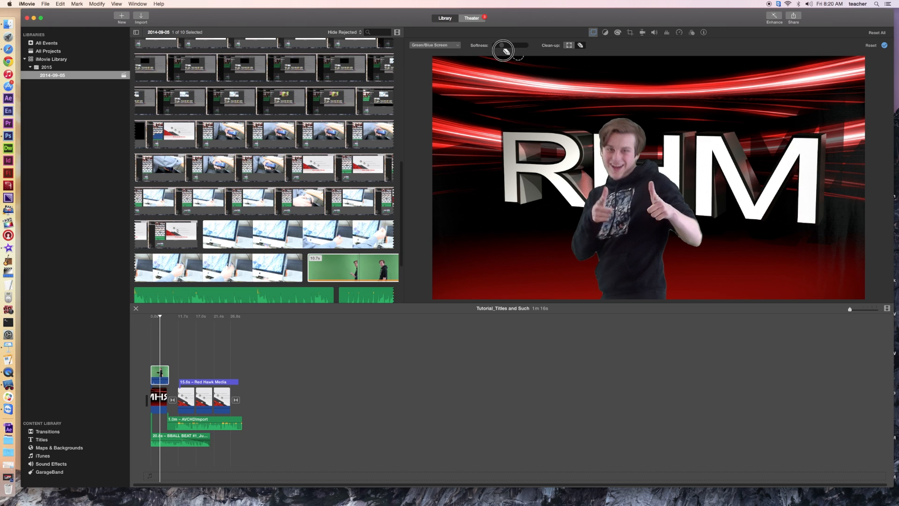
{"action": "left_click_drag", "start_coordinate": [504, 51], "coordinate": [502, 50]}
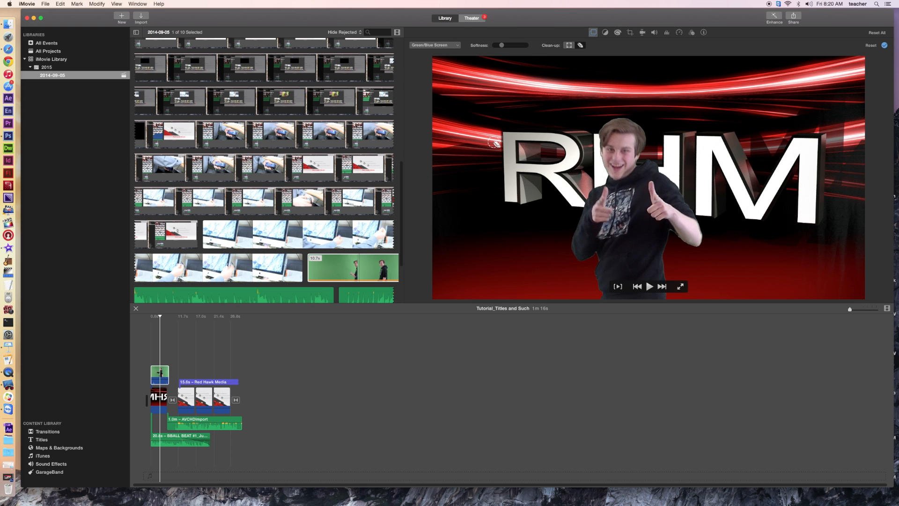
- Play the keyed clip over the RHM intro from the start of the timeline
{"action": "left_click", "coordinate": [160, 316]}
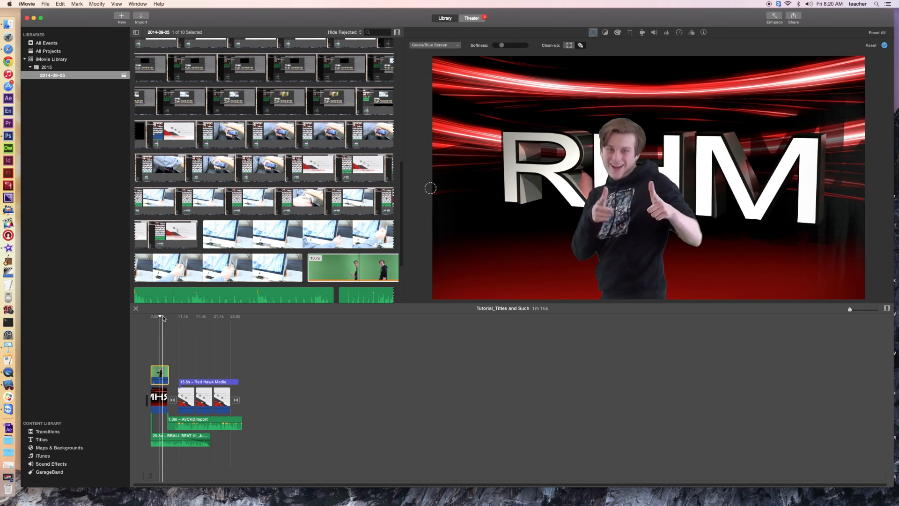
{"action": "left_click_drag", "start_coordinate": [159, 315], "coordinate": [152, 315]}
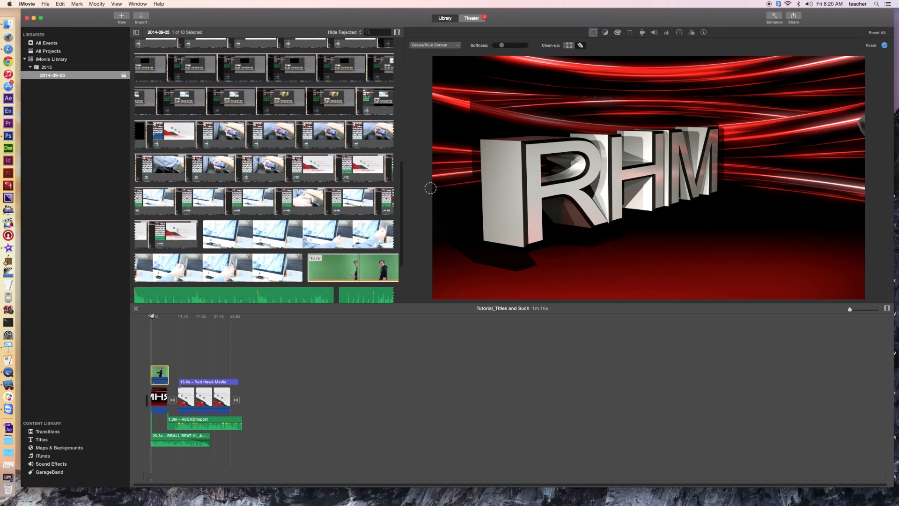
{"action": "key", "text": "space"}
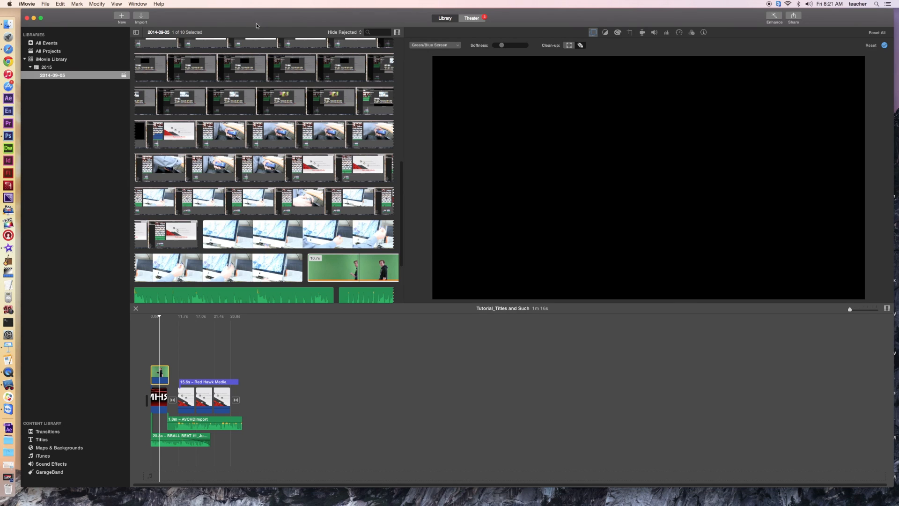
- Add Lower Thirds.png from the Graded folder in Finder above the first social media clip, beneath the Red Hawk Media title
{"action": "left_click", "coordinate": [233, 22]}
{"action": "left_click_drag", "start_coordinate": [233, 22], "coordinate": [236, 40]}
{"action": "left_click", "coordinate": [282, 19]}
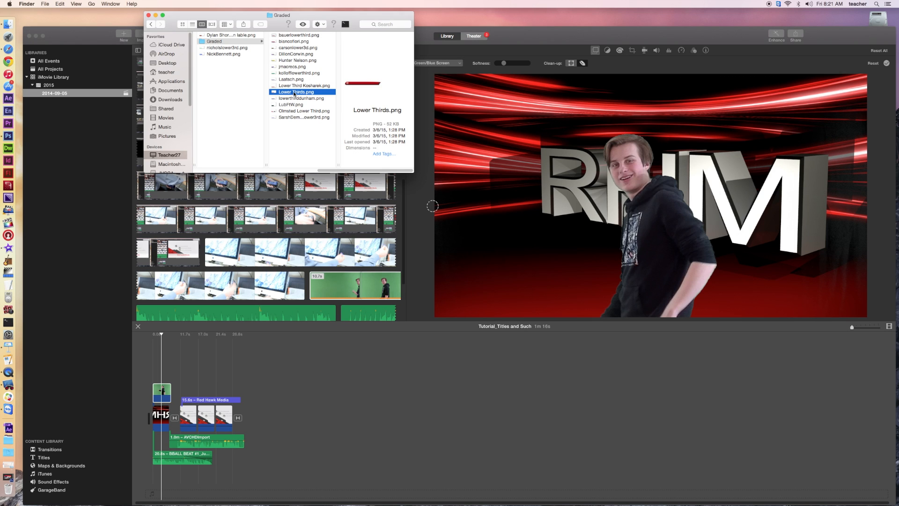
{"action": "left_click_drag", "start_coordinate": [293, 93], "coordinate": [182, 369]}
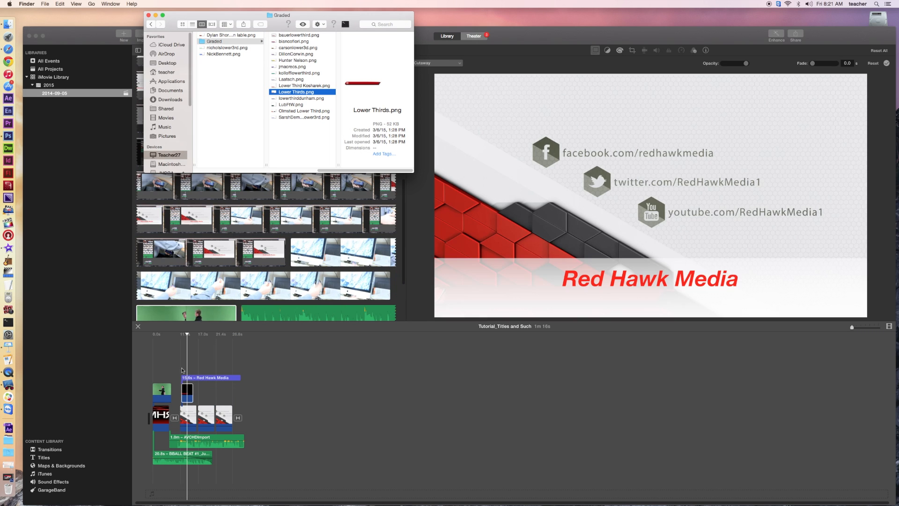
{"action": "left_click", "coordinate": [185, 396]}
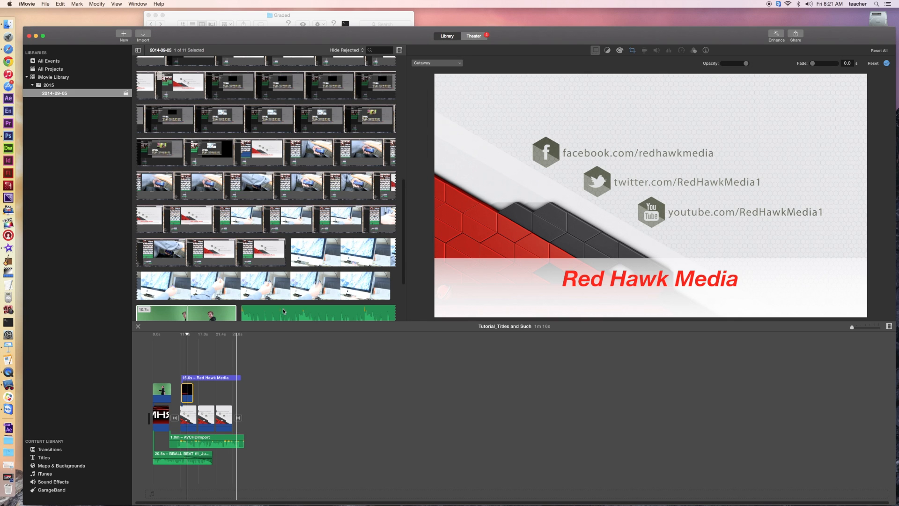
- Set the lower-third graphic's overlay mode to Green/Blue Screen and delete the Red Hawk Media title above it
{"action": "left_click", "coordinate": [458, 64]}
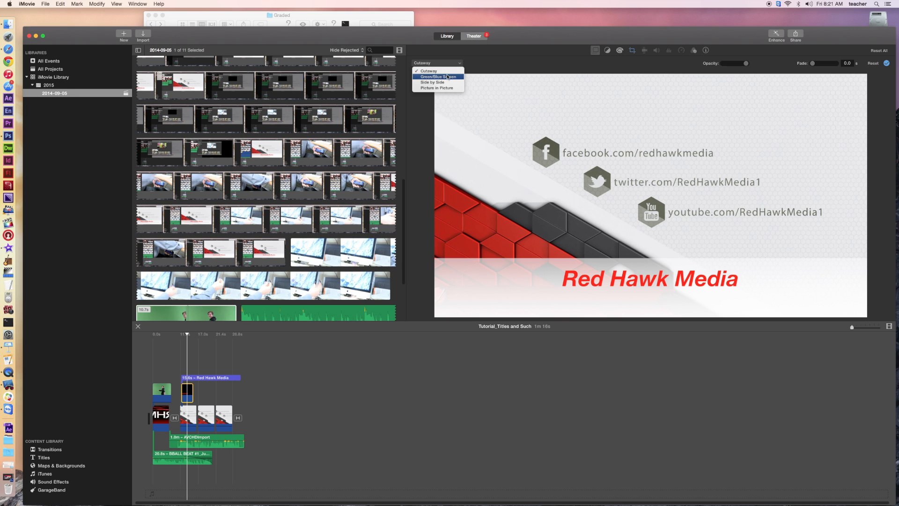
{"action": "left_click", "coordinate": [447, 77]}
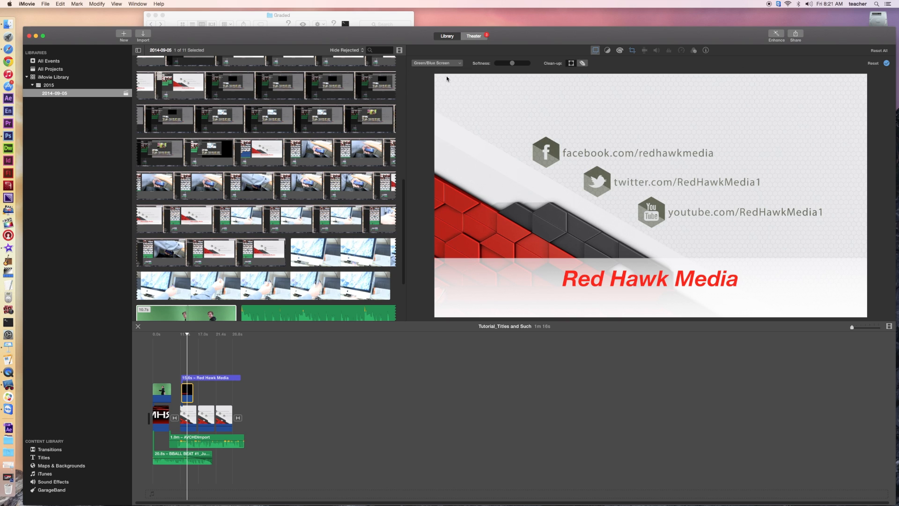
{"action": "left_click", "coordinate": [184, 334]}
{"action": "left_click_drag", "start_coordinate": [184, 335], "coordinate": [186, 336]}
{"action": "left_click", "coordinate": [216, 378]}
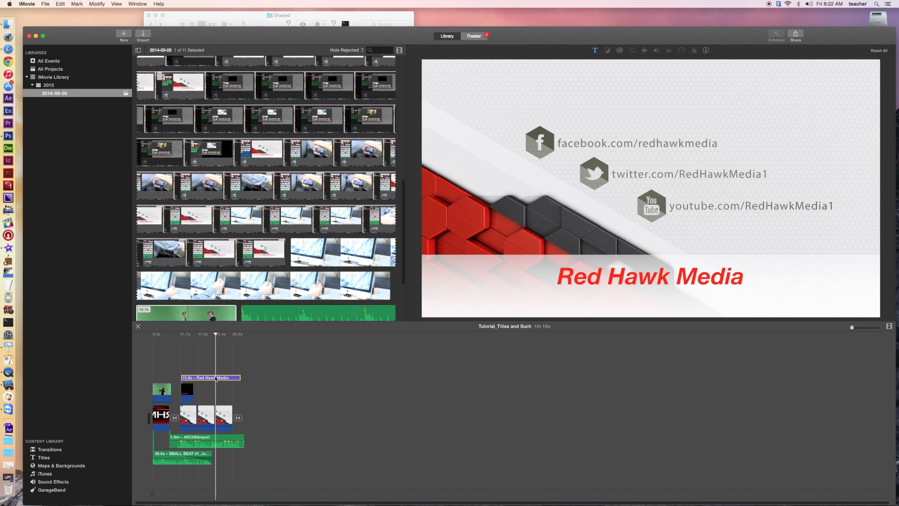
{"action": "key", "text": "Delete"}
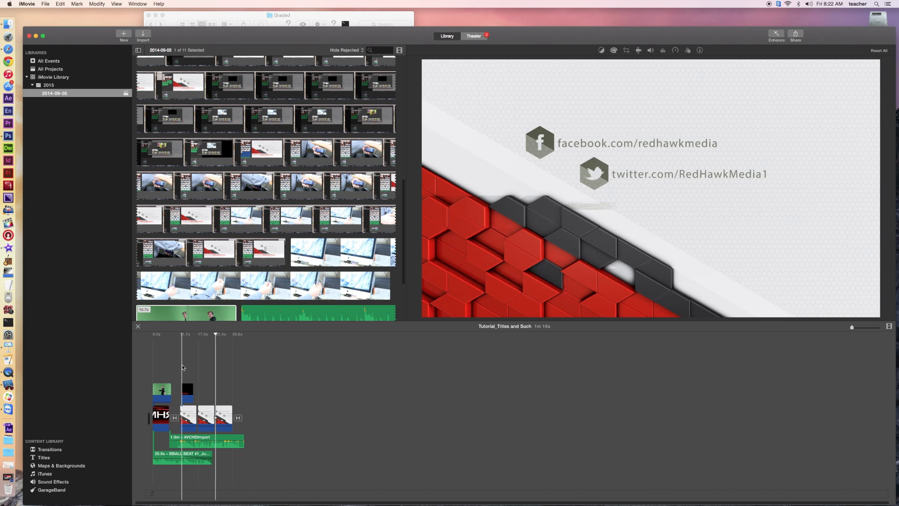
- Change the lower-third graphic's crop style from Ken Burns to Fit and apply it
{"action": "left_click", "coordinate": [187, 391]}
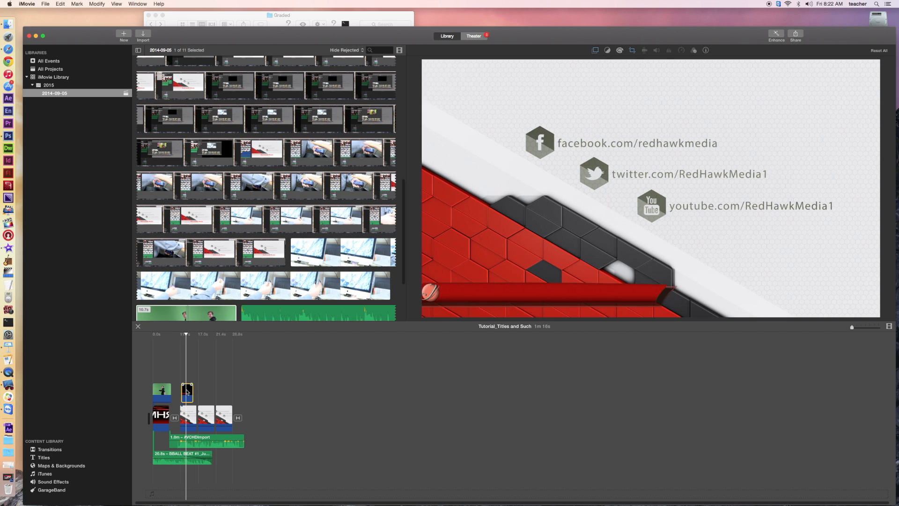
{"action": "left_click", "coordinate": [632, 50]}
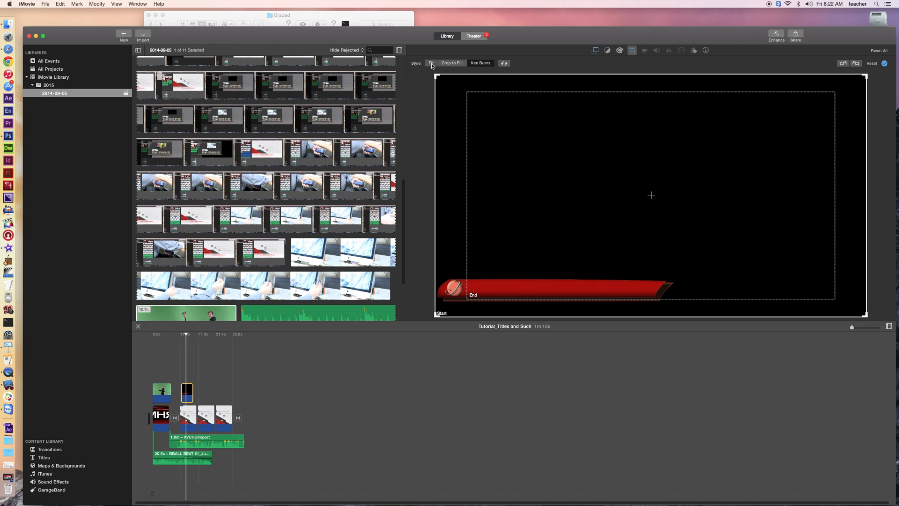
{"action": "left_click", "coordinate": [430, 63]}
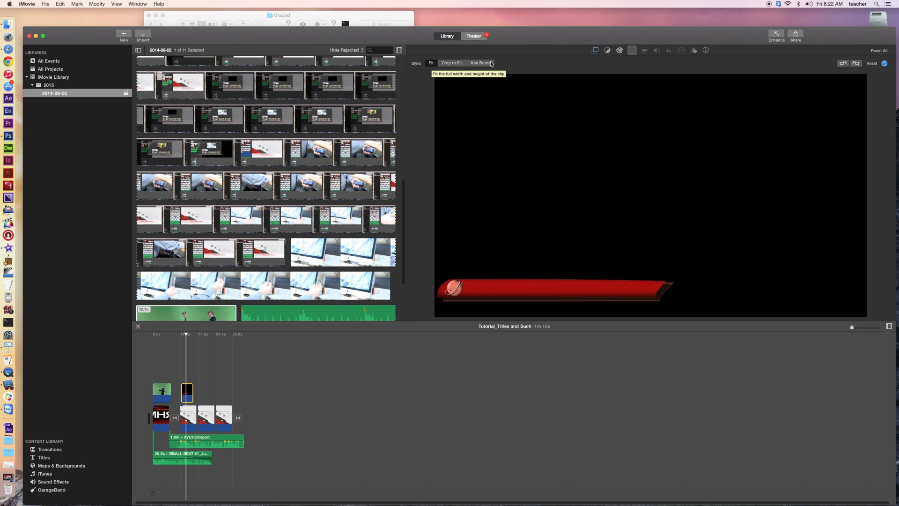
{"action": "left_click", "coordinate": [883, 63]}
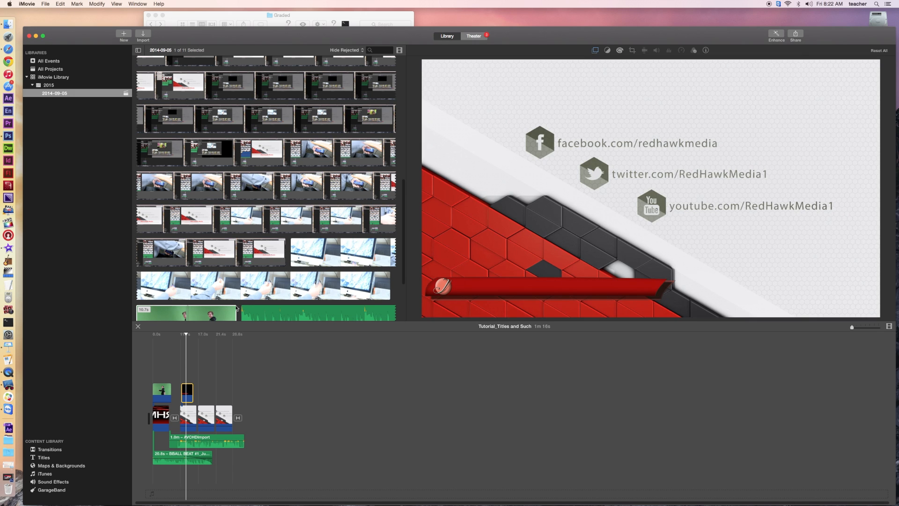
- Scrub through the lower-third overlay in the timeline to check the graphic over the first social media clip
{"action": "left_click", "coordinate": [185, 334]}
{"action": "mouse_move", "coordinate": [186, 333]}
{"action": "left_mouse_down"}
{"action": "mouse_move", "coordinate": [160, 338]}
{"action": "mouse_move", "coordinate": [187, 338]}
{"action": "left_mouse_up"}
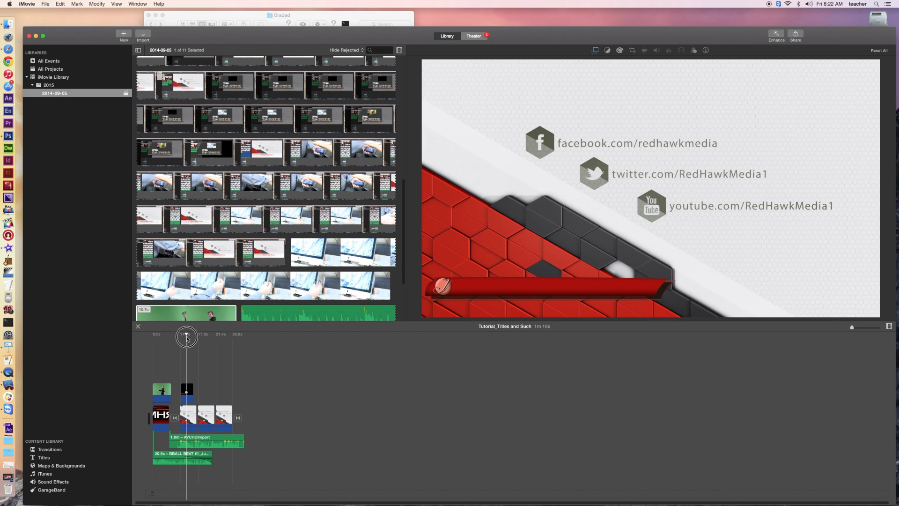
{"action": "left_click_drag", "start_coordinate": [187, 338], "coordinate": [187, 341]}
{"action": "left_click_drag", "start_coordinate": [187, 341], "coordinate": [188, 340]}
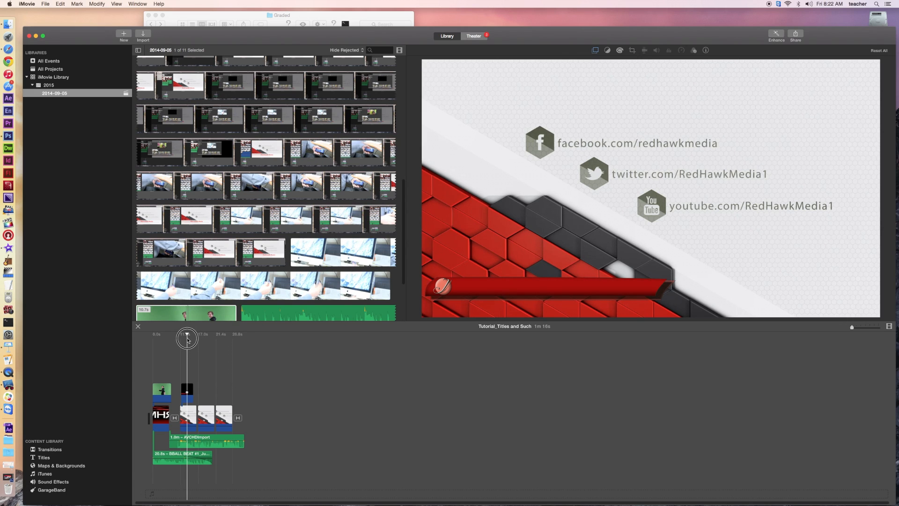
{"action": "left_click_drag", "start_coordinate": [187, 341], "coordinate": [190, 338]}
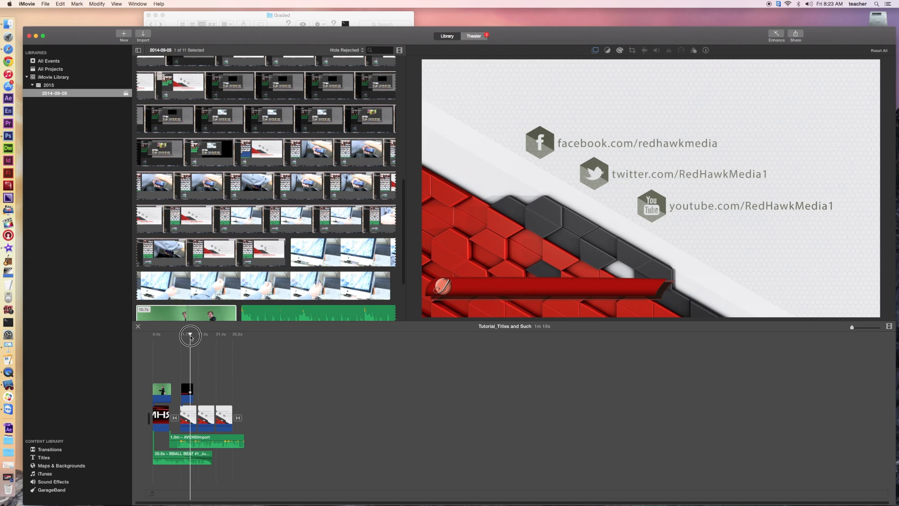
{"action": "left_click_drag", "start_coordinate": [191, 338], "coordinate": [191, 337]}
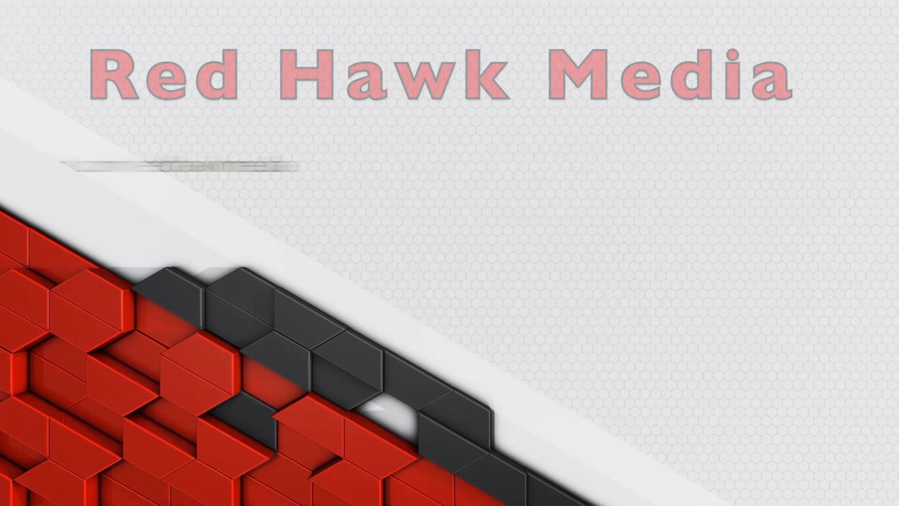